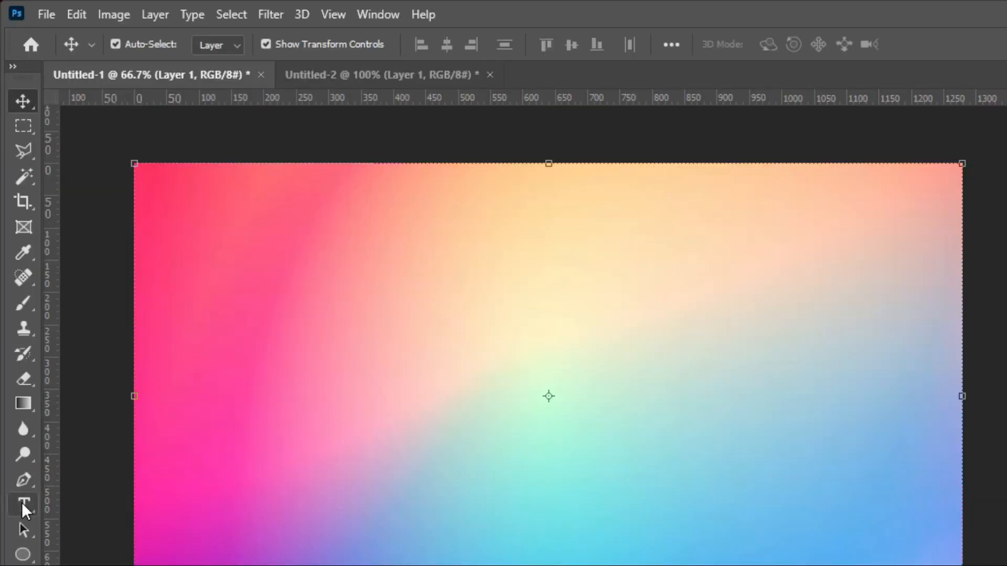
- Set up the Type tool with the EkorsNonCommercial font, Regular style and black text color
click(18, 381)
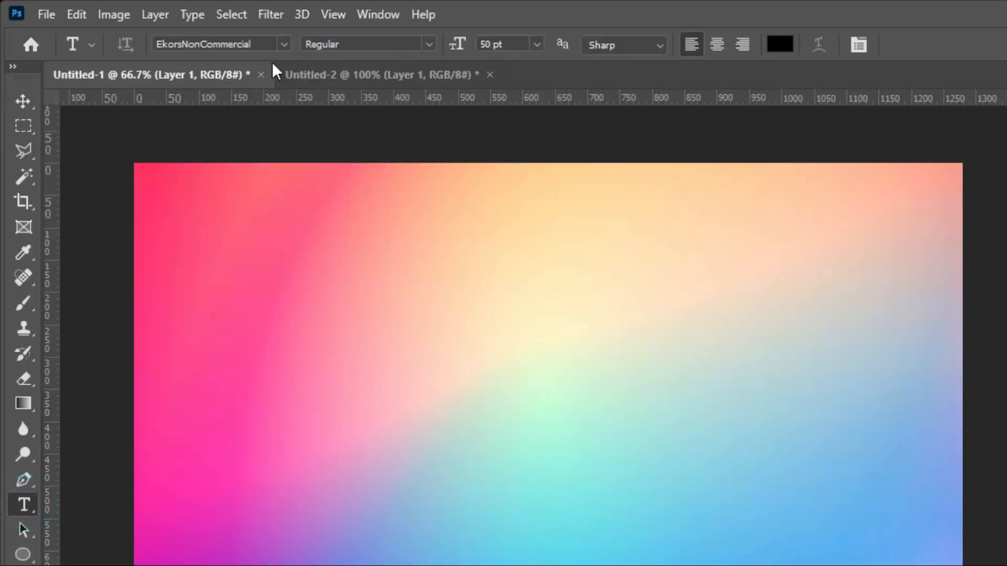
click(285, 45)
click(231, 104)
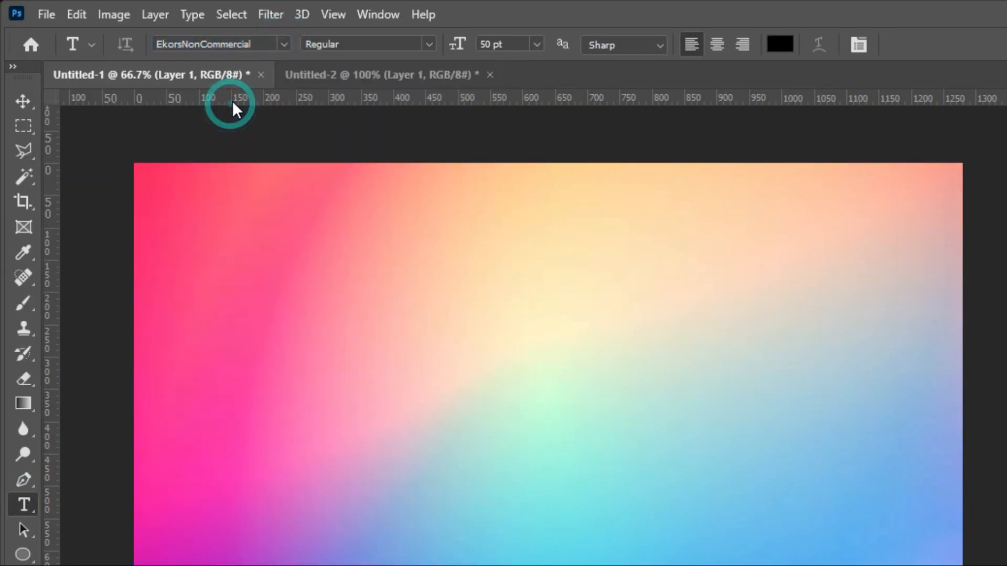
click(429, 44)
click(409, 65)
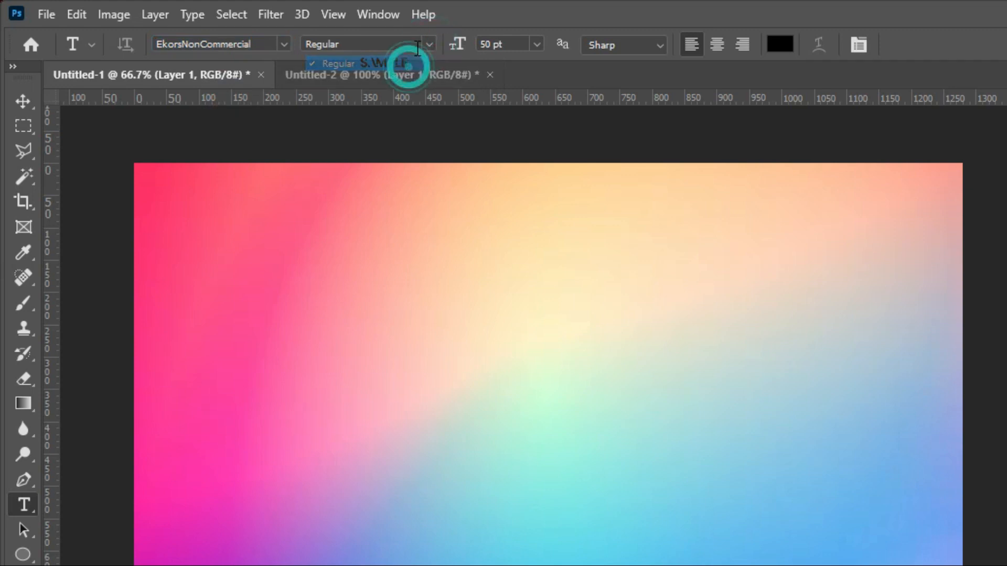
click(775, 44)
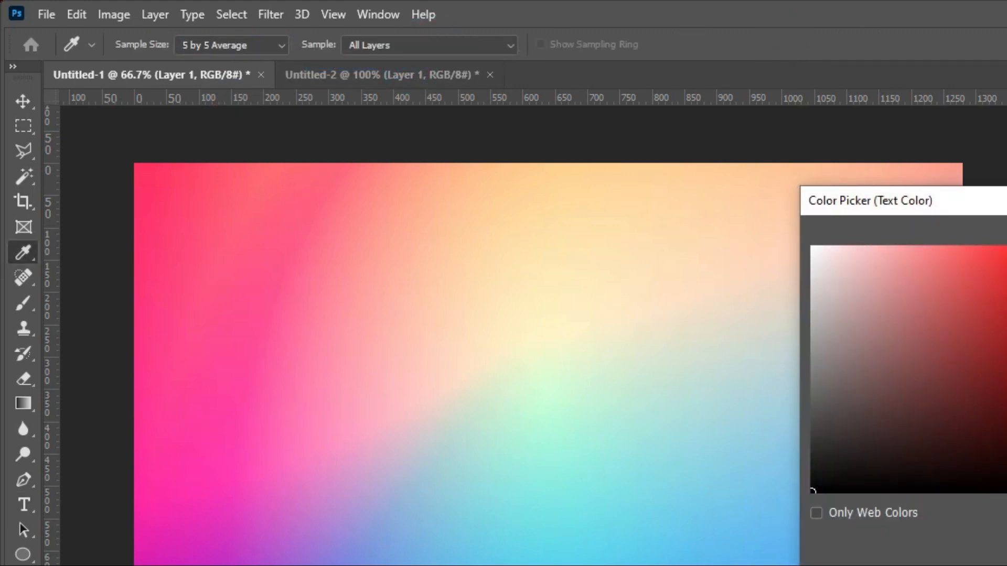
key(Return)
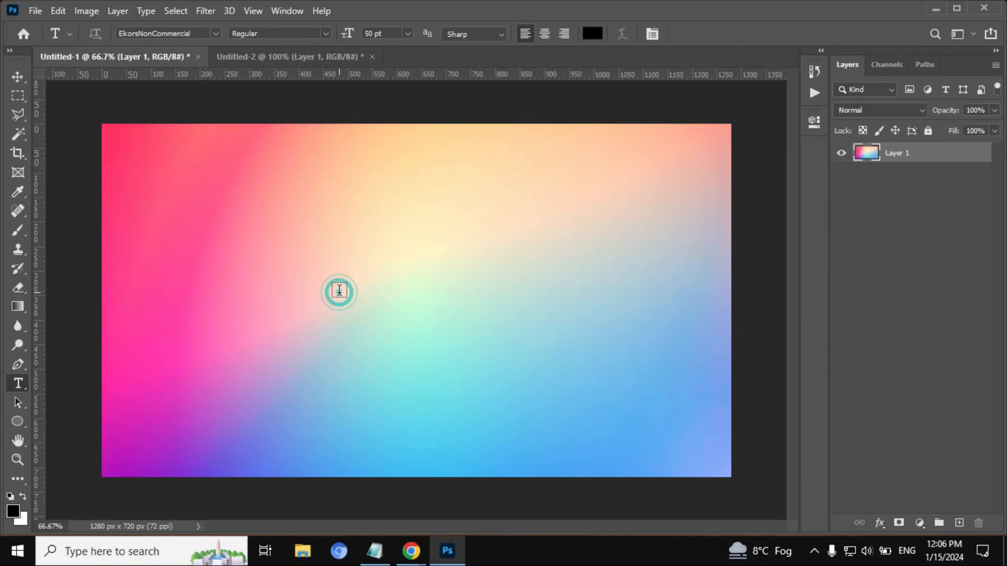
- Add a text layer near the canvas middle containing only the letter p, replacing the placeholder text
click(447, 382)
triple_click(357, 284)
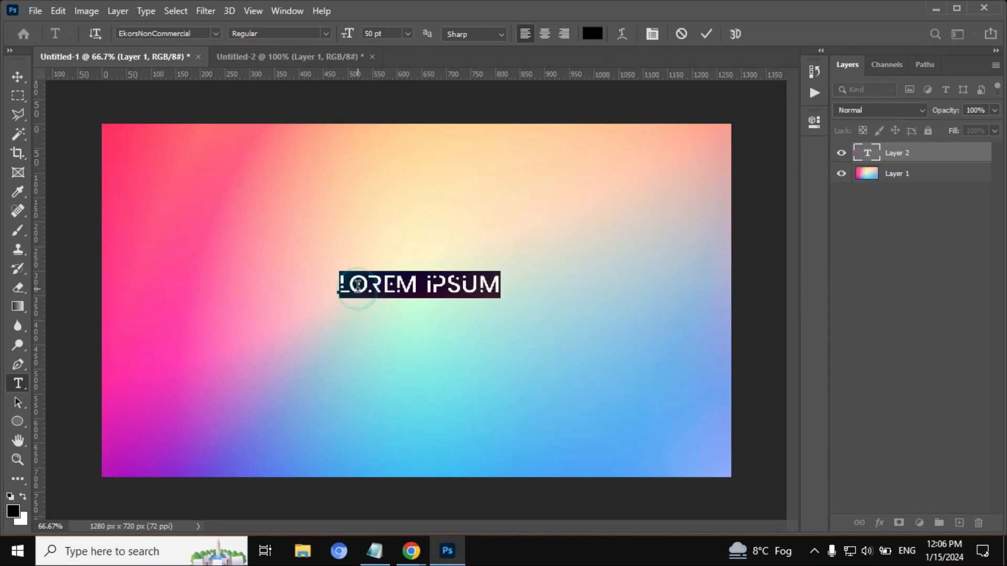
key(BackSpace)
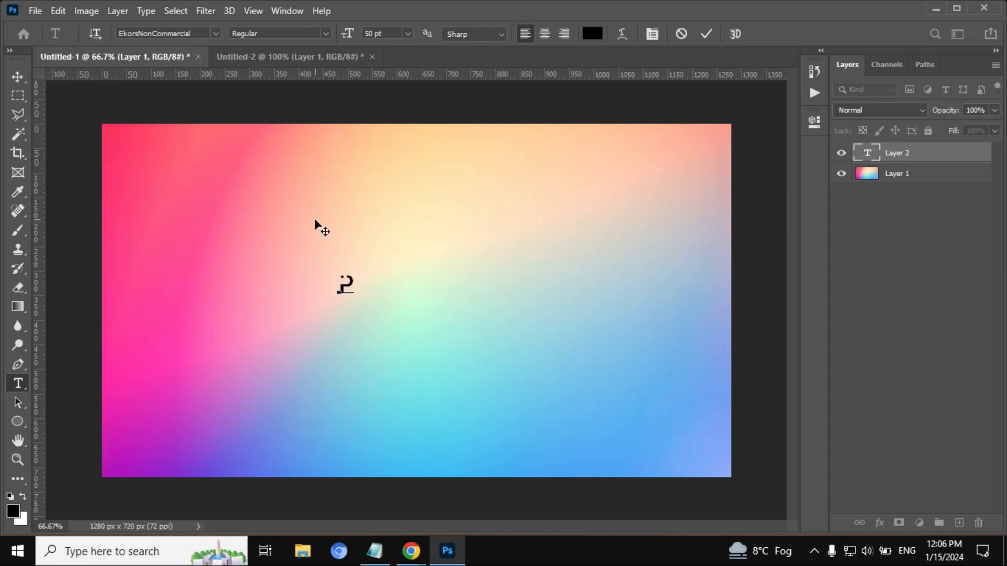
click(706, 35)
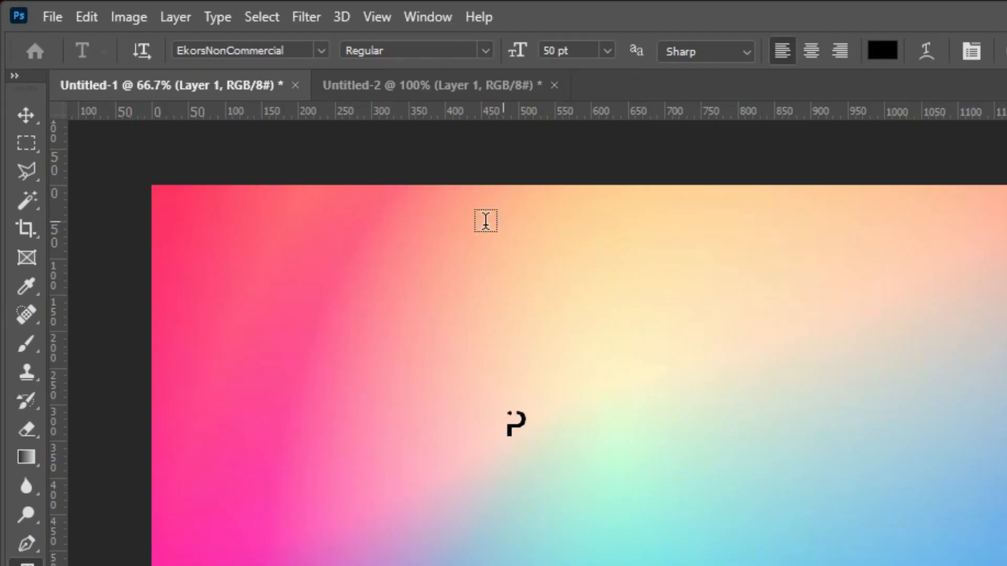
- Scale the letter p proportionally to about 1320% and move it to the middle of the canvas
click(18, 77)
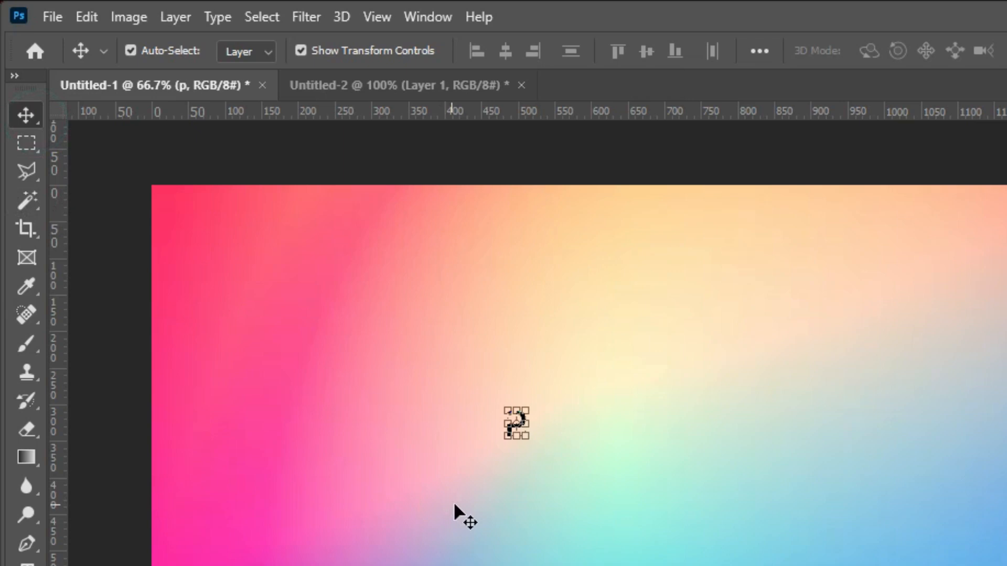
drag(527, 437, 893, 565)
drag(601, 410, 637, 427)
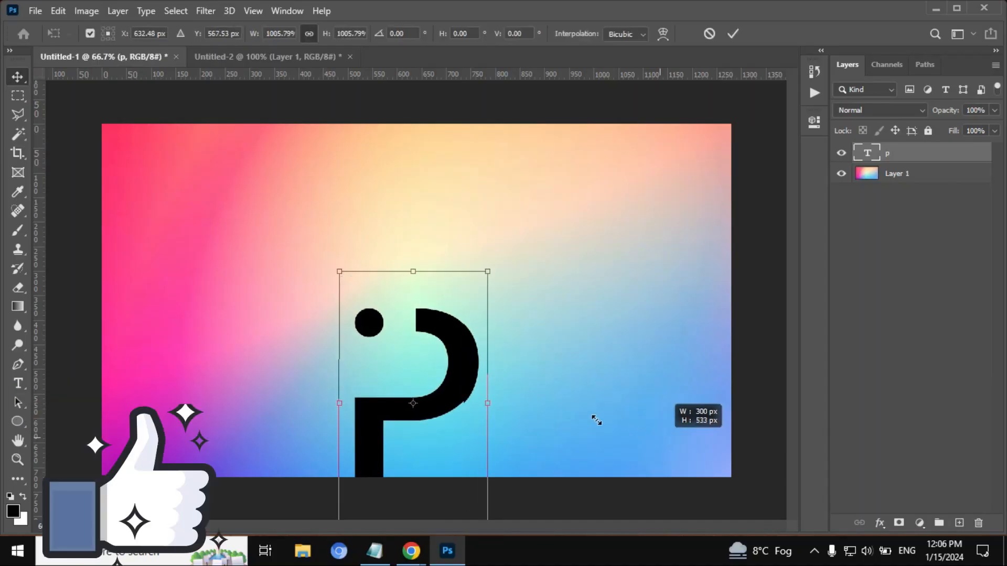
drag(476, 395, 435, 298)
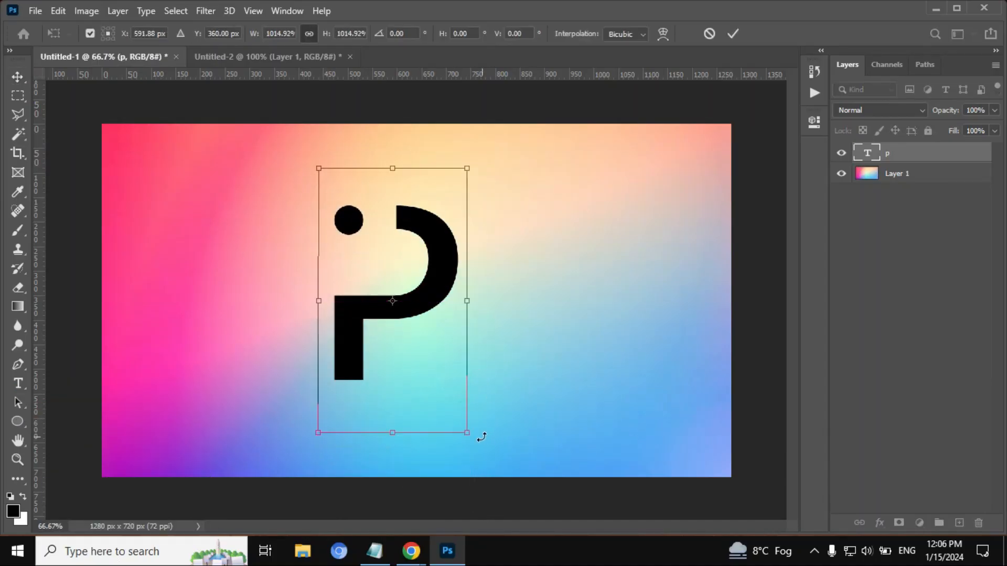
drag(462, 433, 571, 479)
drag(460, 335, 461, 293)
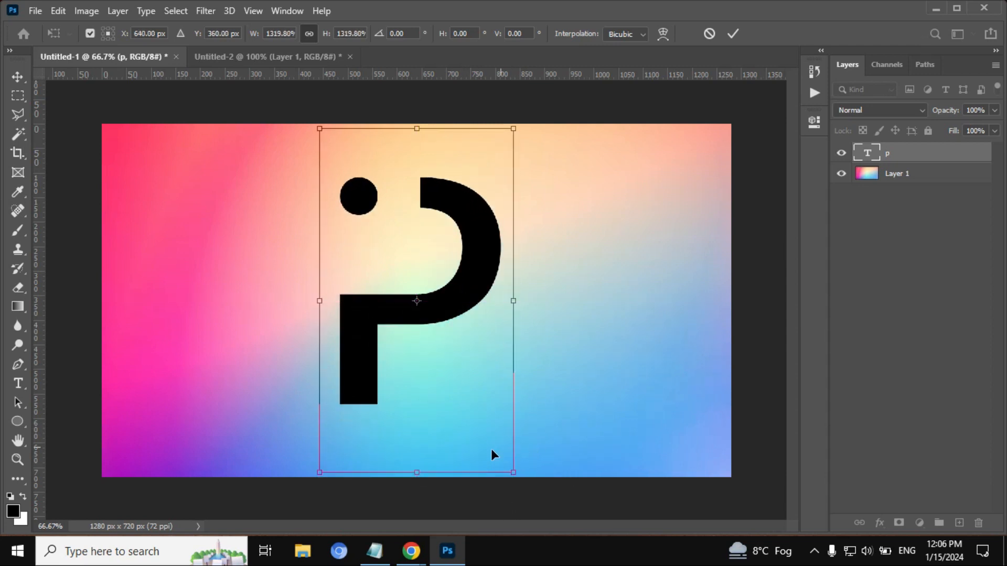
click(733, 33)
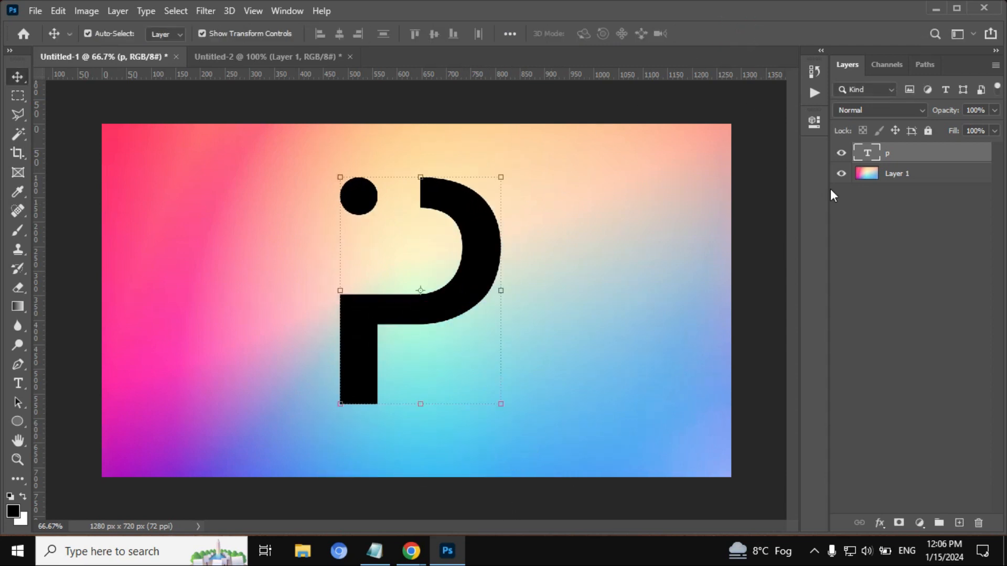
- Align the letter and the gradient background layer by their vertical and horizontal centers
shift+click(918, 177)
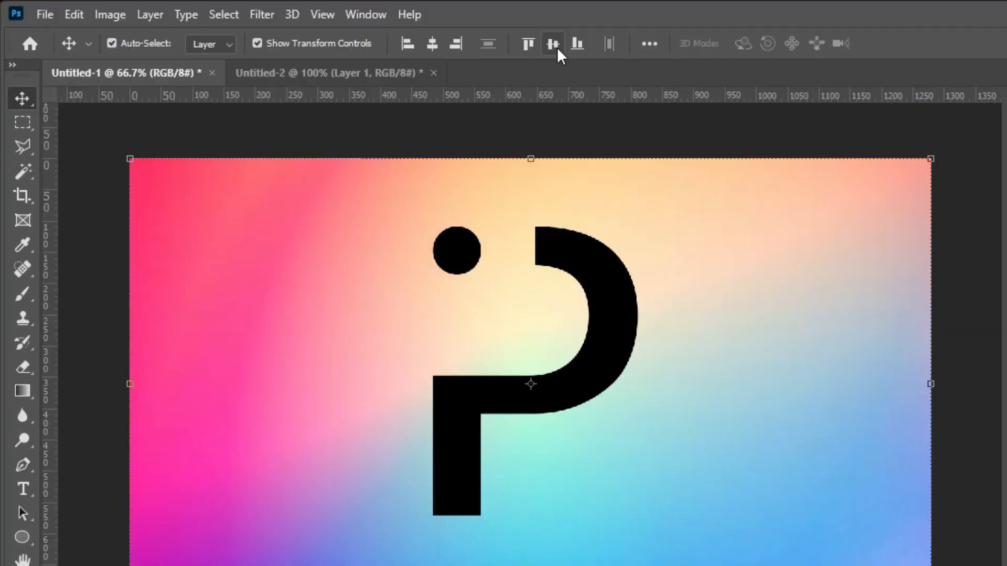
click(433, 33)
click(337, 32)
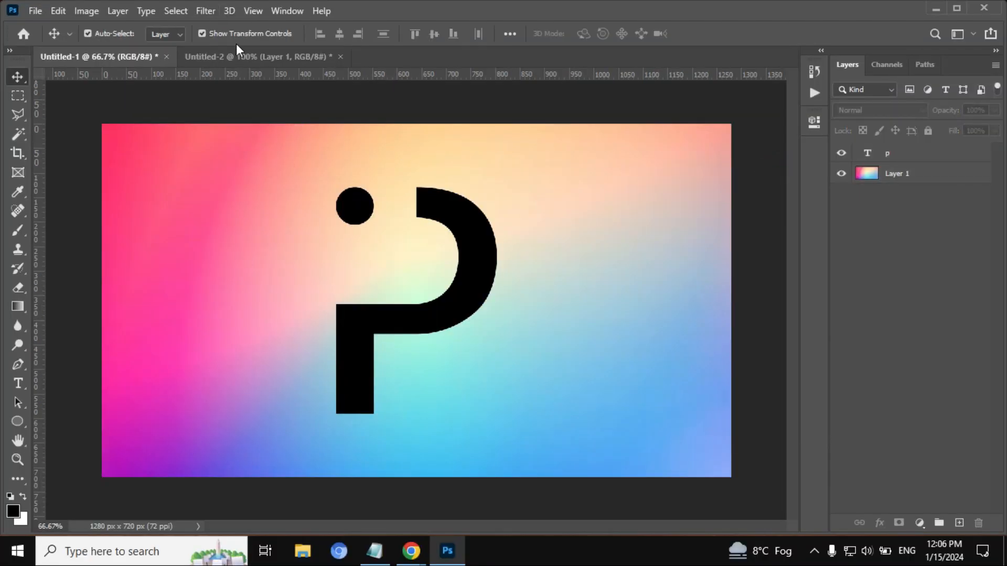
- Bring the portrait photo from Untitled-2 into Untitled-1 and place it over the letter
click(236, 54)
drag(387, 245, 124, 56)
drag(328, 186, 437, 317)
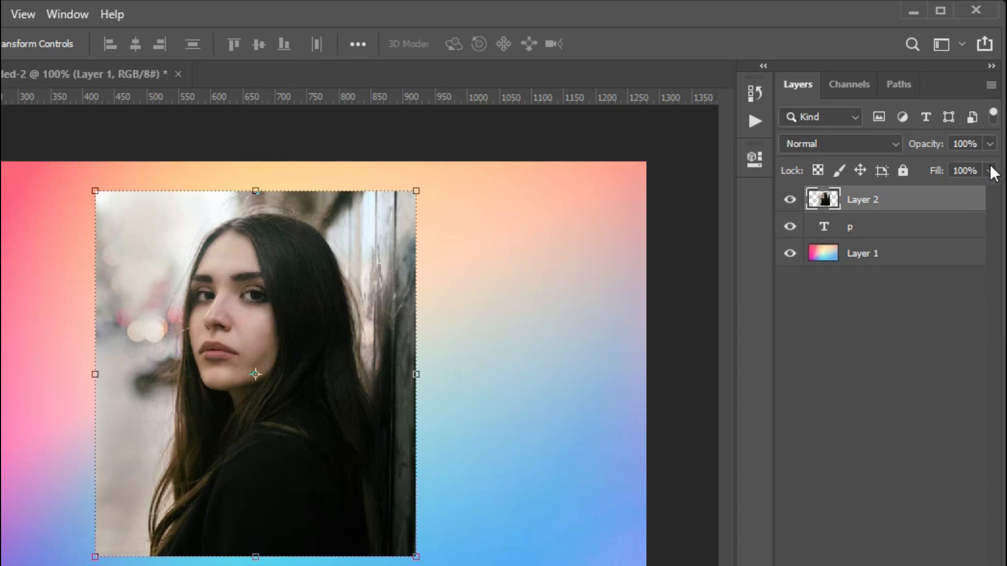
- Lower the portrait layer's fill to 38% to see the letter through it
click(989, 171)
drag(985, 195, 928, 195)
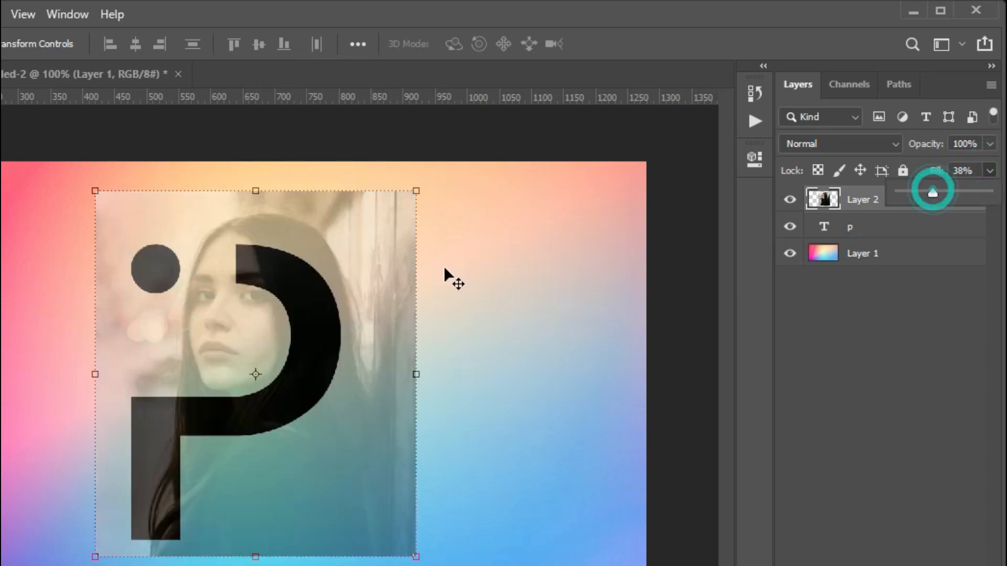
click(366, 405)
- Fine-position the semi-transparent portrait so the face sits in the opening between the letter's dot and bowl
drag(360, 397, 352, 401)
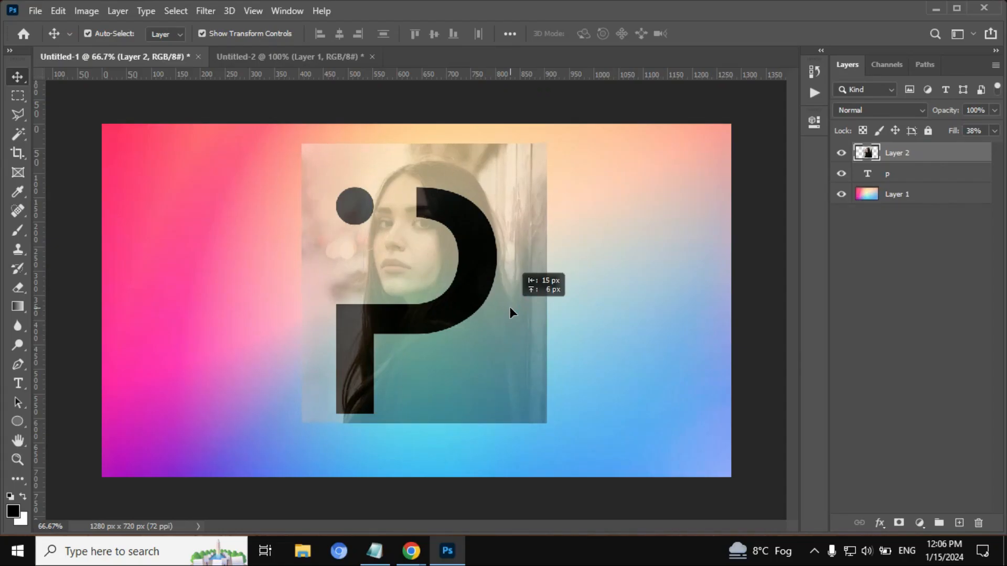
mouse_move(510, 309)
mouse_down()
mouse_move(494, 298)
mouse_move(502, 300)
mouse_up()
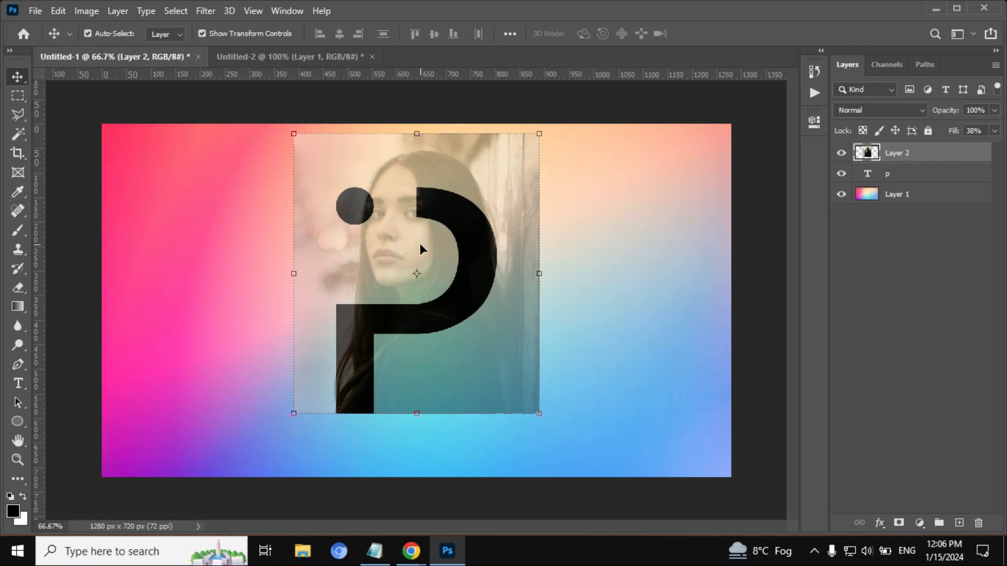
key(Down)
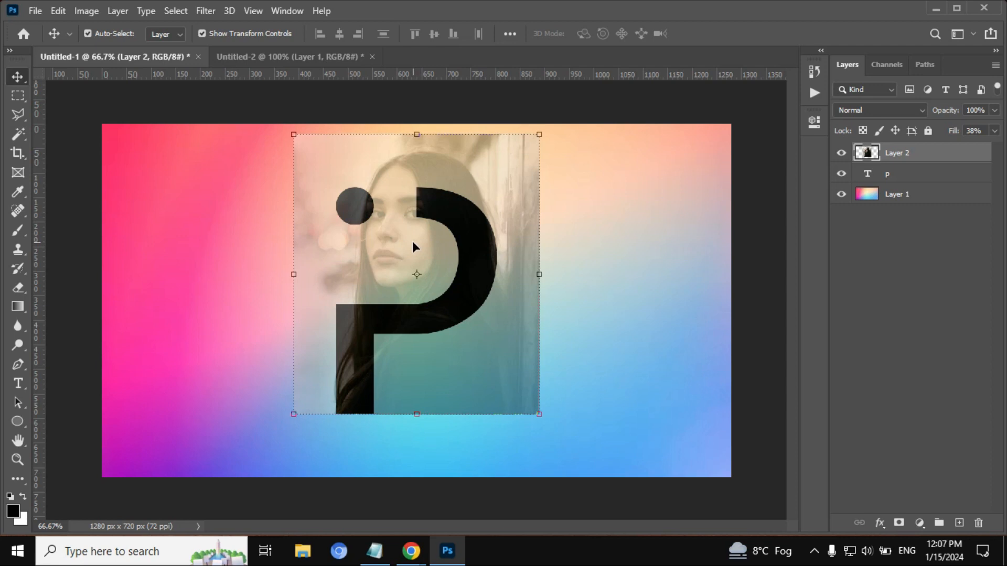
key(Left)
key(Left)
key(Left)
key(Left)
key(Left)
key(Left)
key(Left)
key(Left)
key(Left)
key(Left)
key(Left)
key(Left)
key(Left)
key(Left)
key(Left)
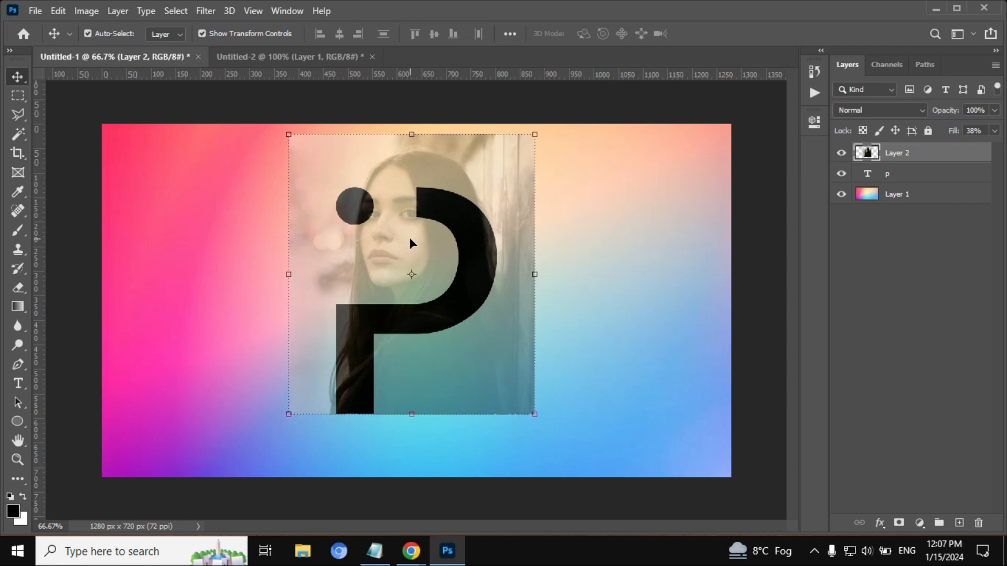
key(Left)
key(Left)
key(Left)
key(Left)
key(Down)
key(Down)
key(Down)
key(Down)
key(Down)
key(Down)
key(Down)
key(Down)
key(Down)
key(Down)
key(Down)
key(Down)
key(Down)
key(Down)
key(Down)
key(Down)
key(Down)
key(Down)
key(Down)
key(Down)
key(Down)
key(Down)
key(Right)
key(Right)
key(Right)
key(Right)
key(Right)
key(Right)
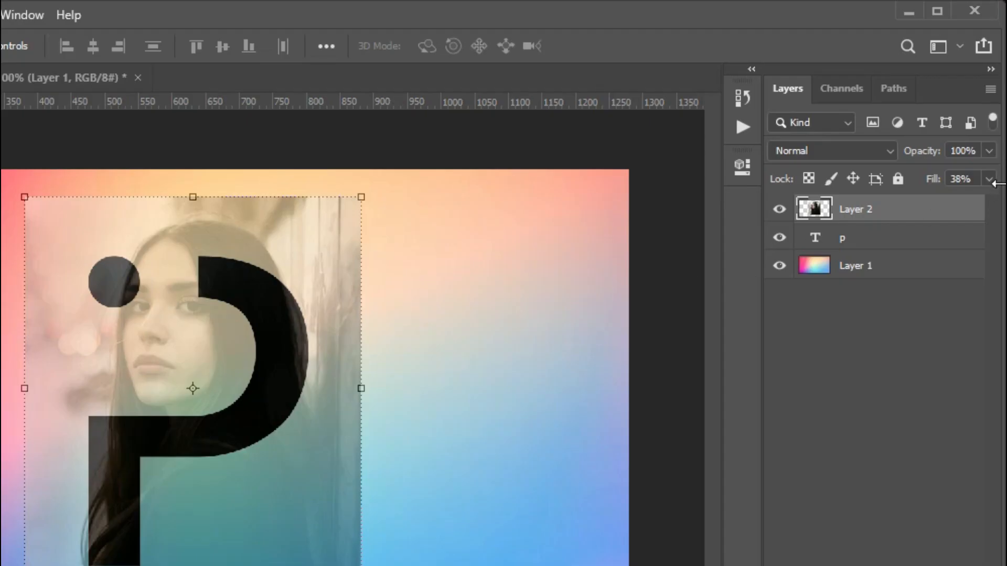
- Set the portrait layer's fill to 100% and clip the layer to the letter p with a clipping mask
click(989, 179)
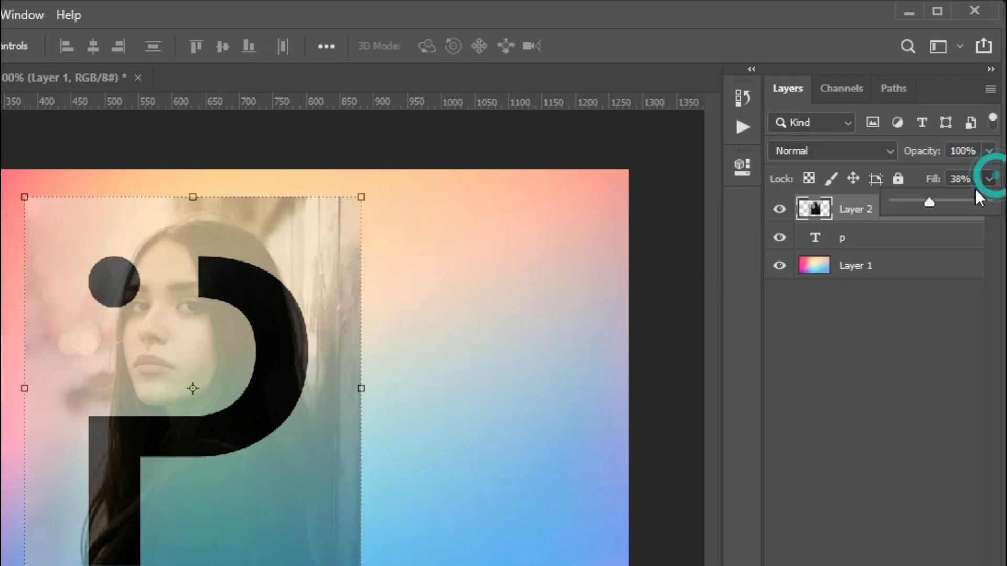
drag(930, 200, 981, 199)
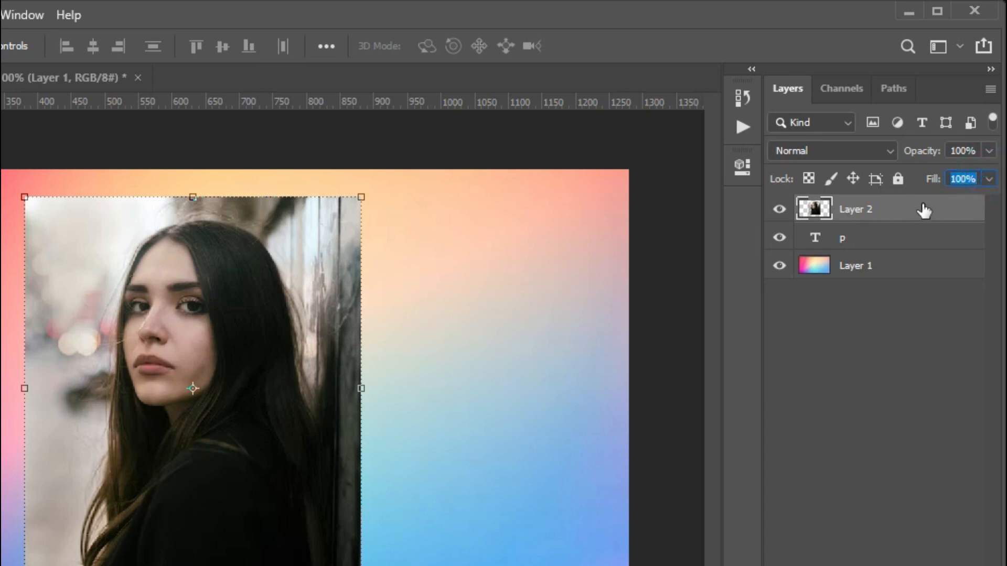
click(912, 213)
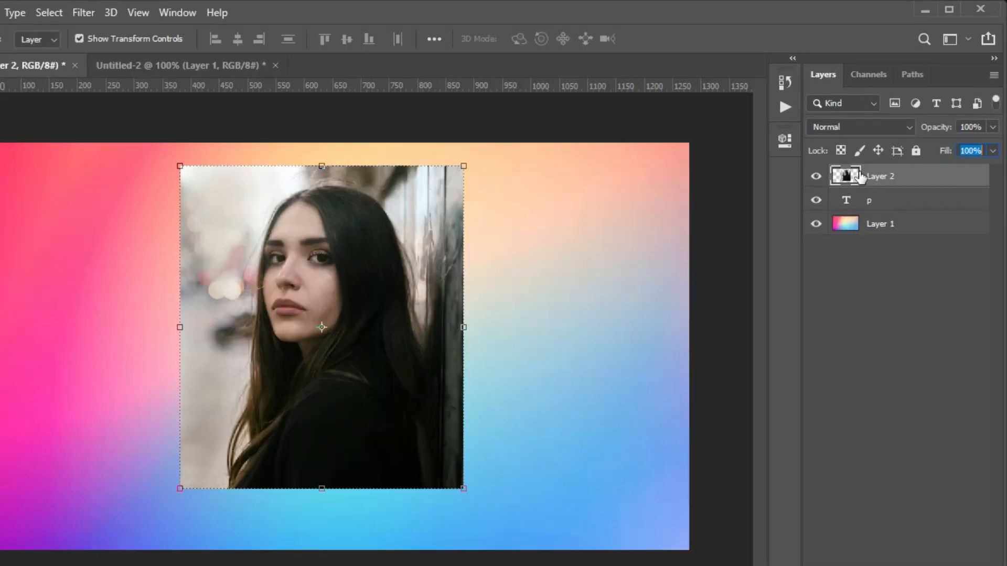
right_click(810, 209)
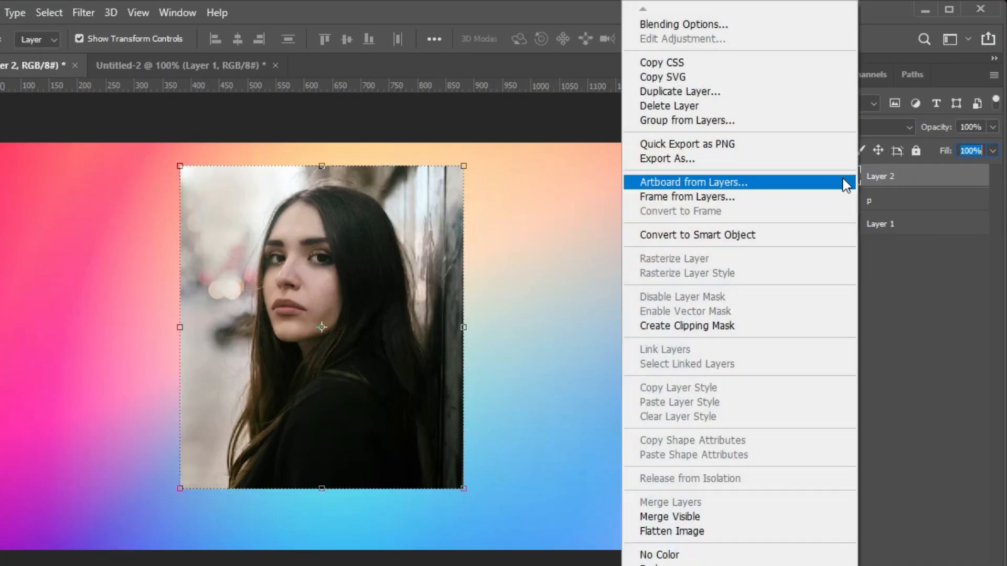
click(692, 326)
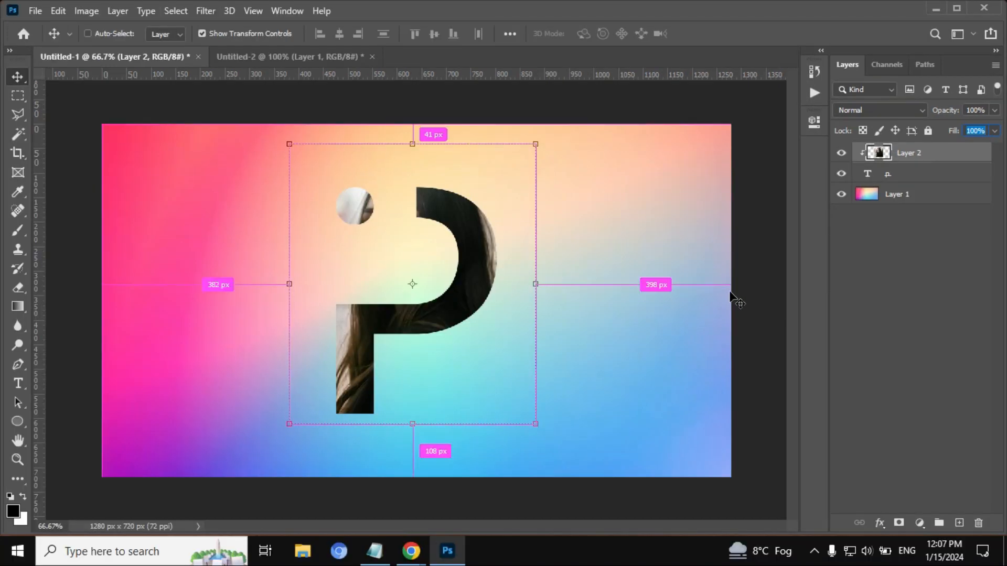
- Duplicate the clipped portrait layer and mask the copy to the woman using Select Subject
key(ctrl+j)
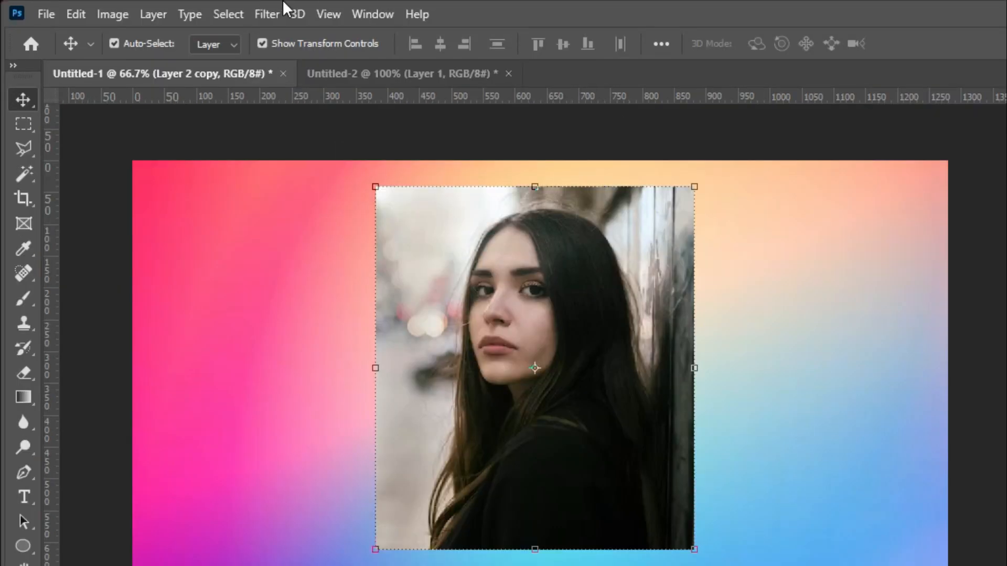
click(215, 11)
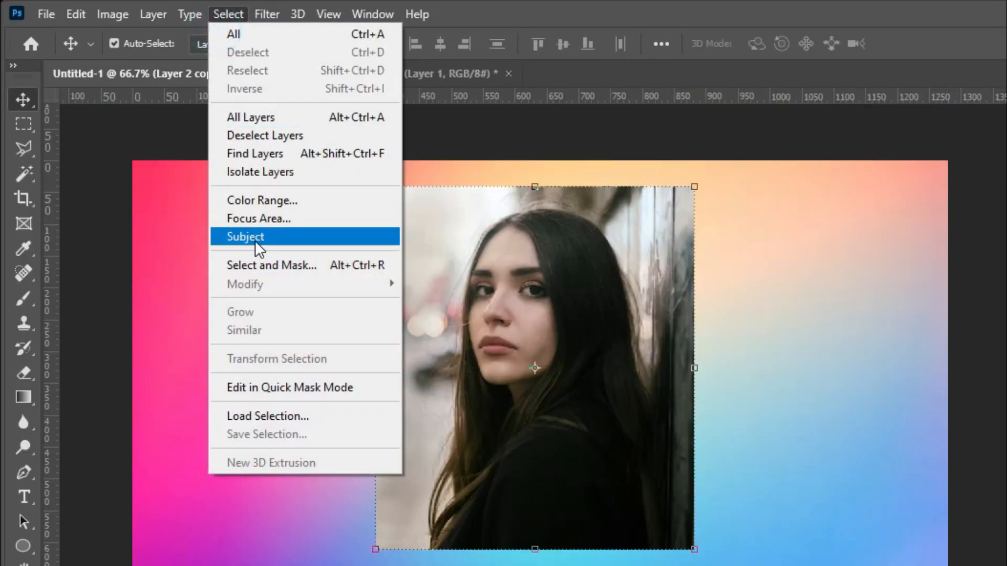
click(255, 240)
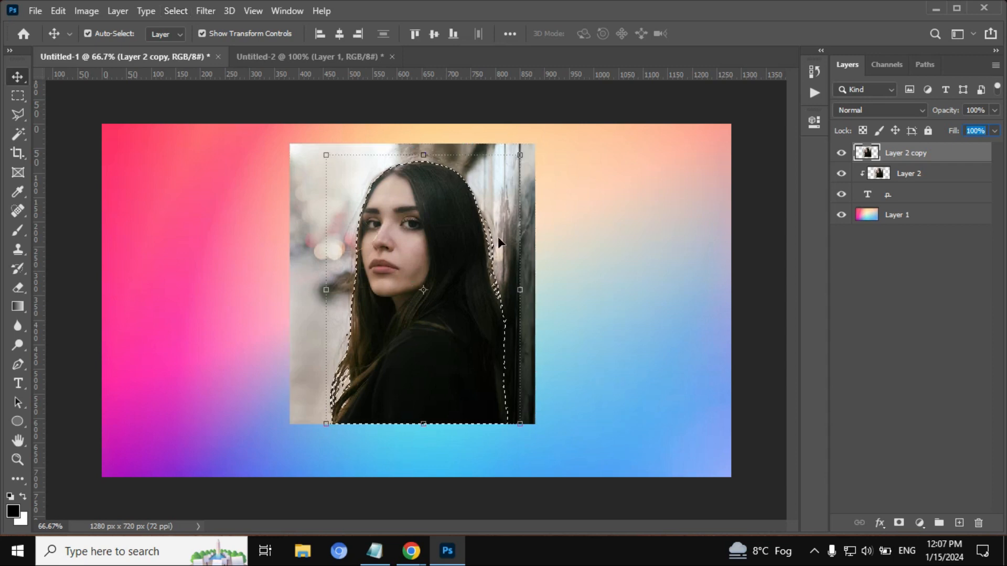
click(899, 523)
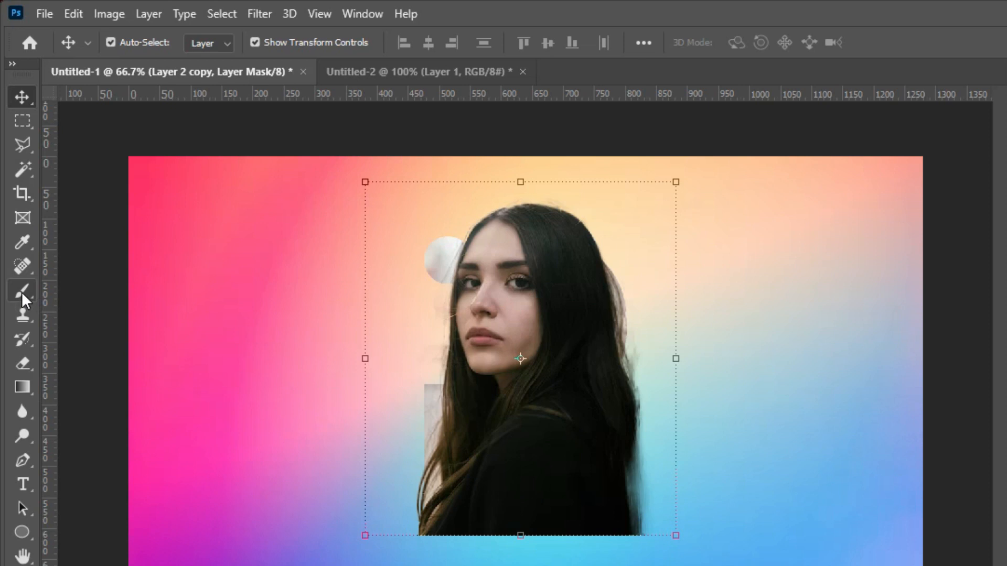
- Choose the Brush tool for painting on the layer mask, with black (000000) as the foreground color
click(18, 230)
click(71, 296)
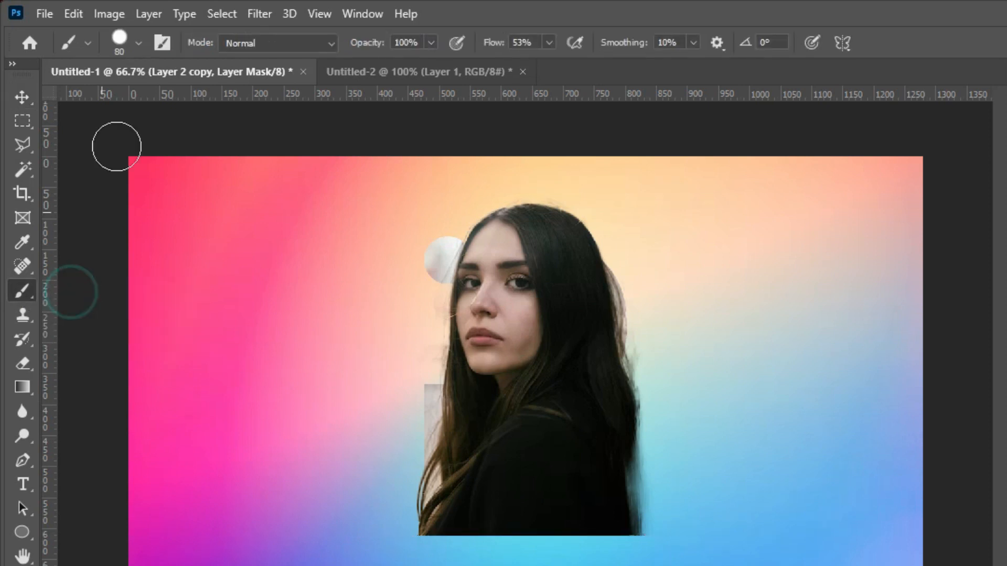
click(138, 45)
click(138, 44)
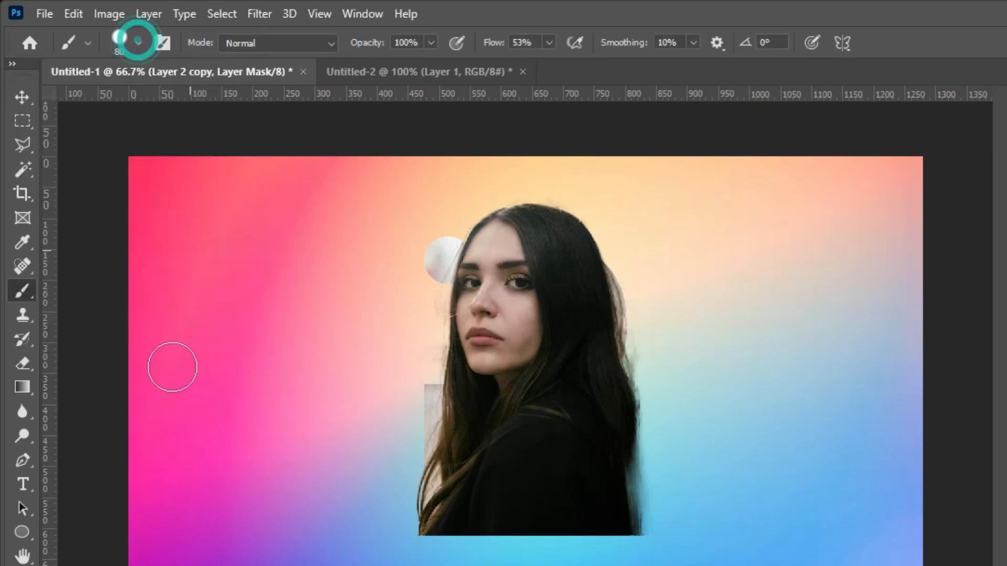
click(13, 512)
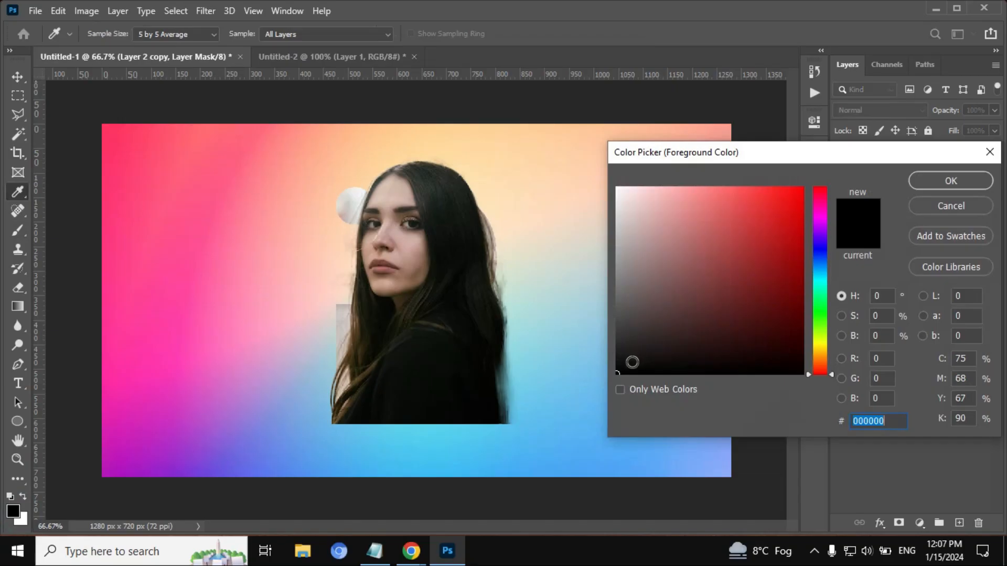
click(924, 181)
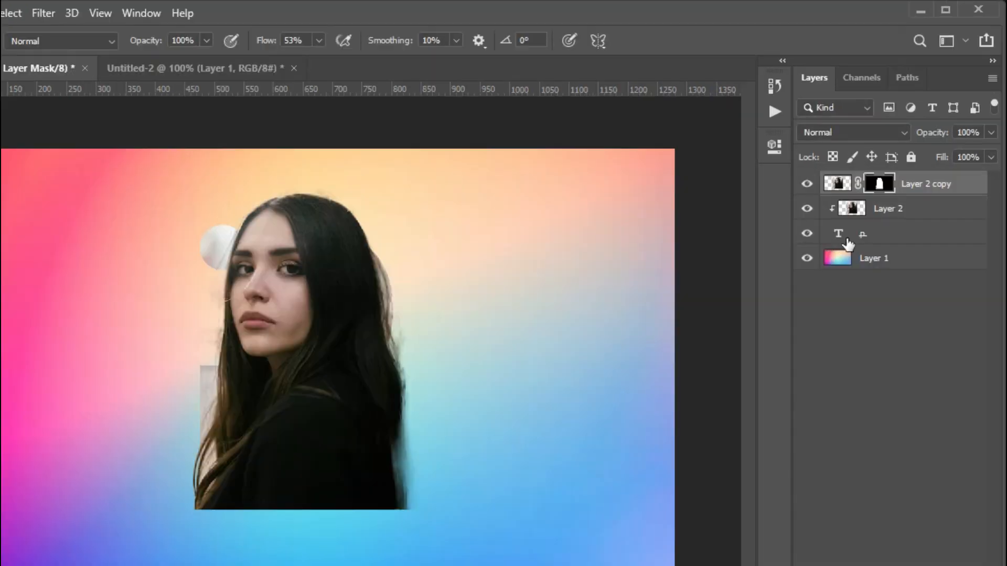
- Load the outline of the letter p text layer as a selection and invert the selection
right_click(839, 240)
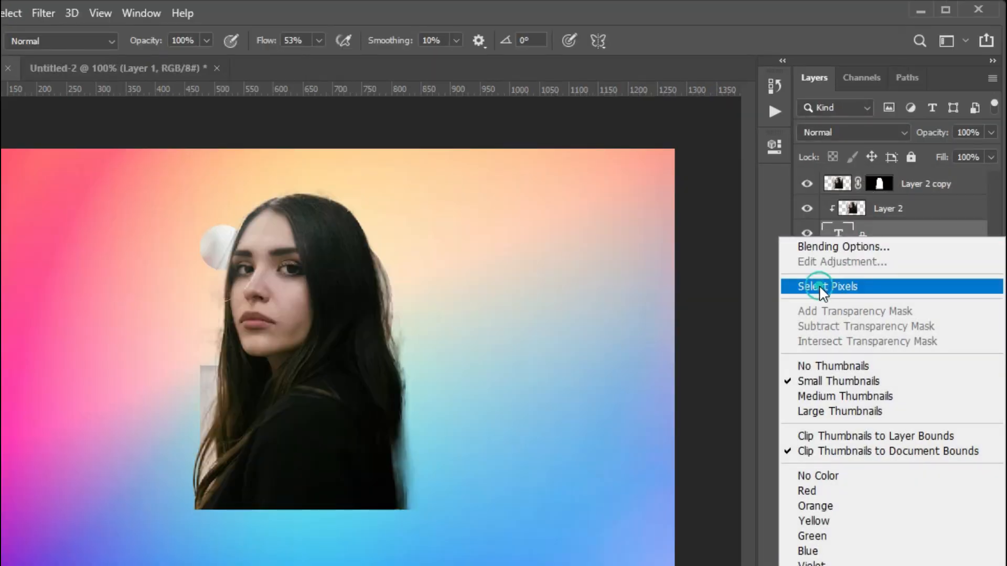
click(780, 340)
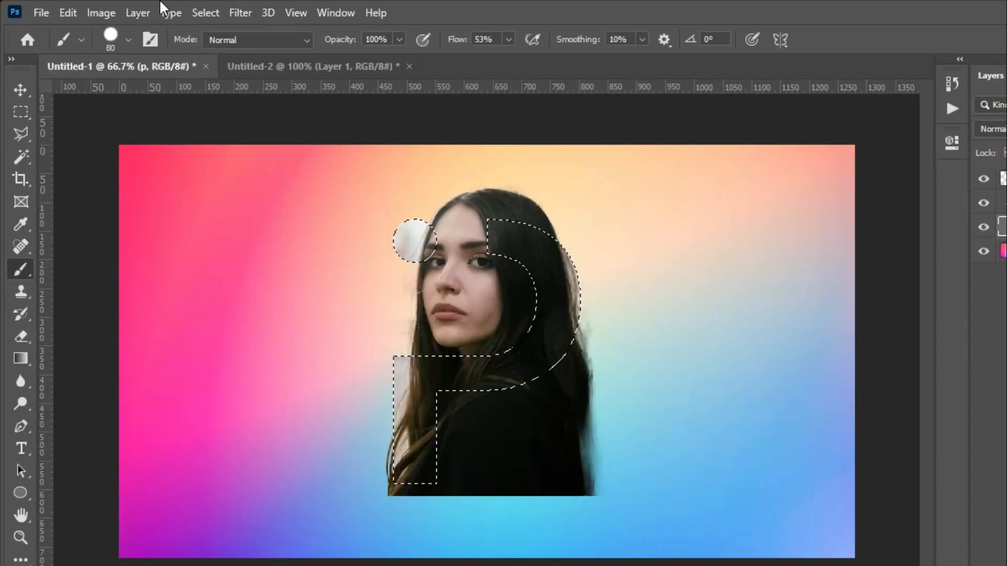
click(204, 14)
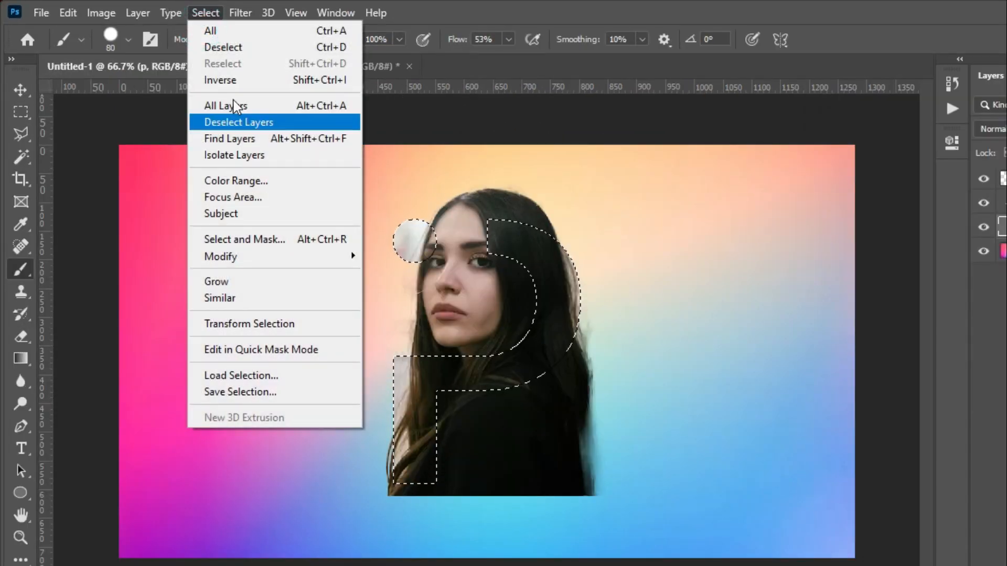
click(231, 80)
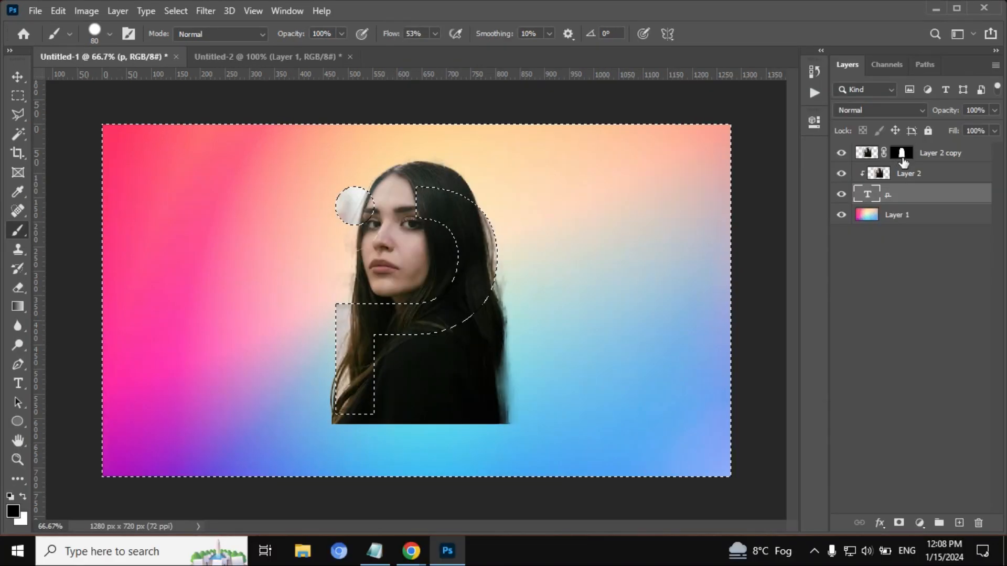
- Paint black on the Layer 2 copy mask to hide the shoulder and body outside the letter's bowl and stem, then deselect
click(902, 155)
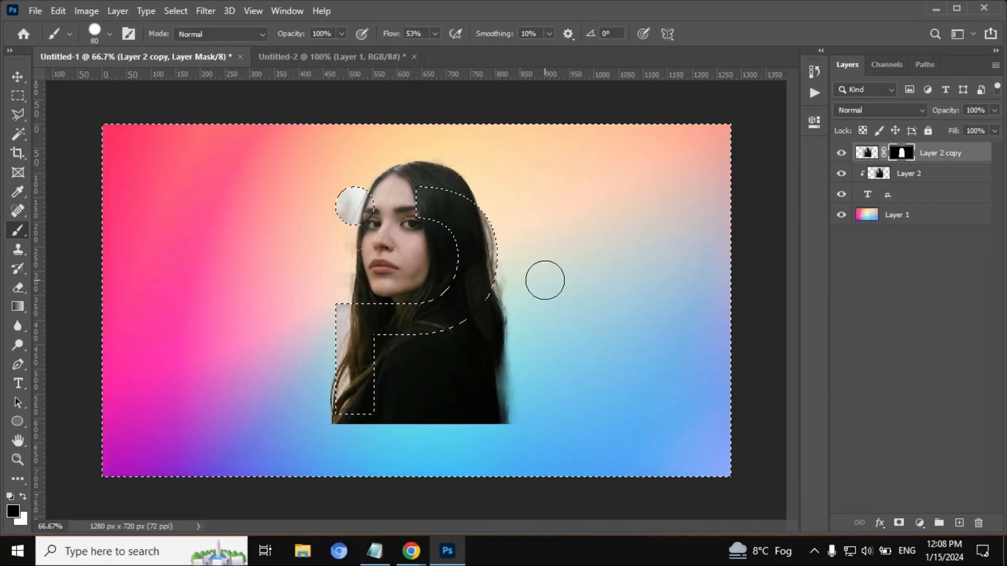
mouse_move(506, 272)
mouse_down()
mouse_move(458, 342)
mouse_move(496, 320)
mouse_move(503, 327)
mouse_move(504, 418)
mouse_move(399, 411)
mouse_move(383, 378)
mouse_move(389, 344)
mouse_move(450, 344)
mouse_move(385, 362)
mouse_move(465, 371)
mouse_move(424, 382)
mouse_move(502, 401)
mouse_move(482, 350)
mouse_move(438, 386)
mouse_move(405, 386)
mouse_move(408, 408)
mouse_move(396, 422)
mouse_move(335, 434)
mouse_move(366, 427)
mouse_up()
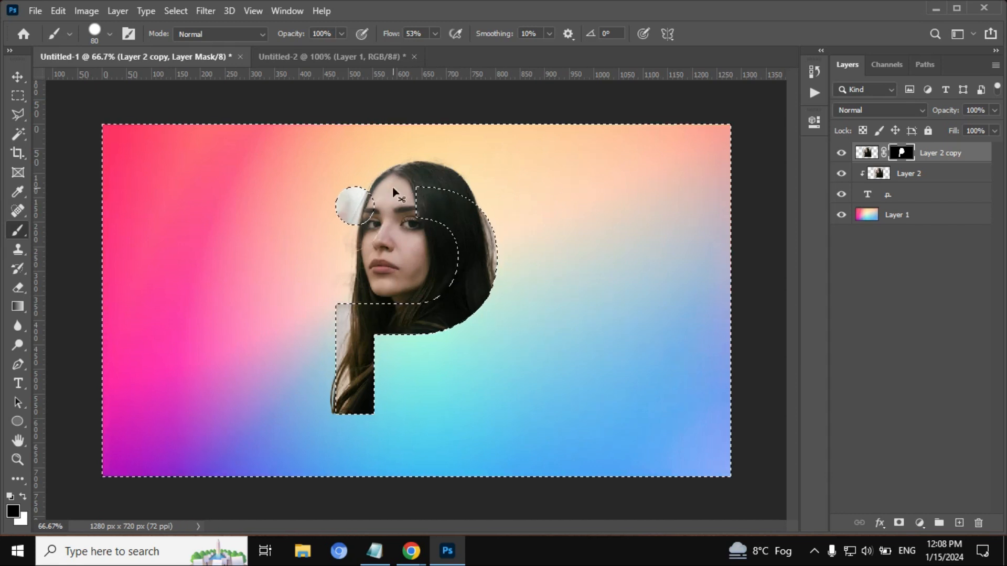
key(ctrl+d)
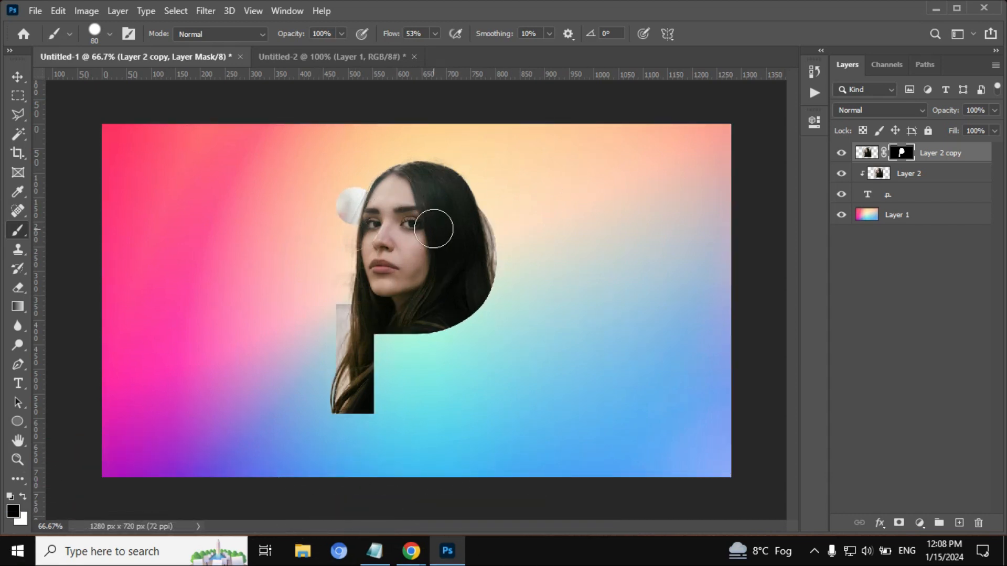
- Move Layer 2 copy below the letter p text layer in the layer stack
key(v)
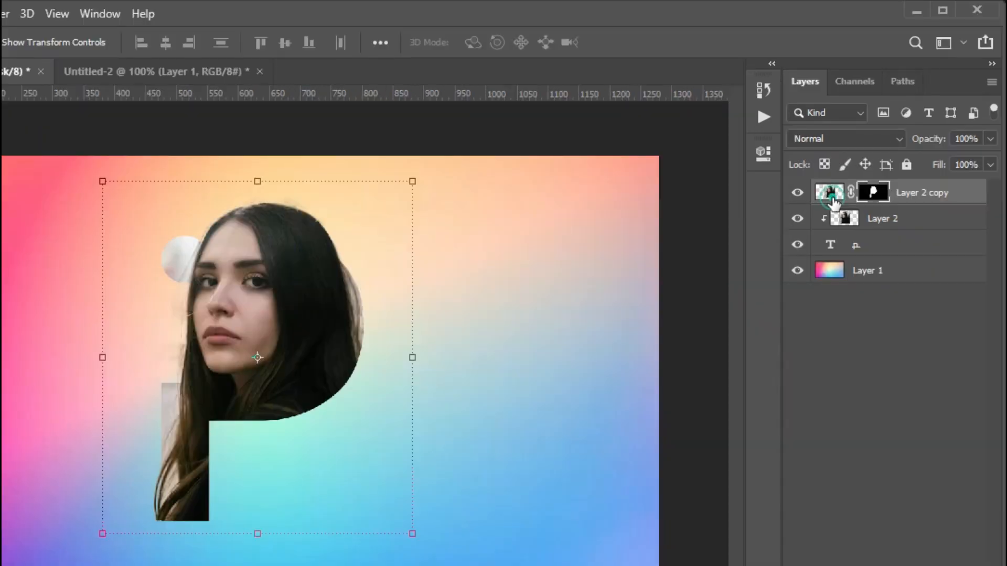
drag(868, 153, 839, 202)
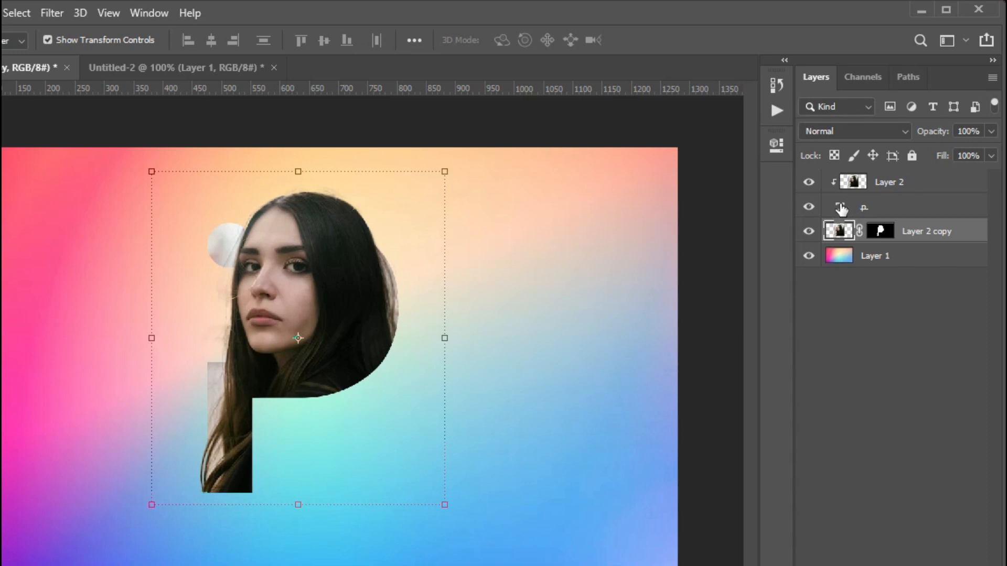
- Add a white 2 px Stroke layer style positioned inside the letter p at 100% opacity
right_click(868, 174)
click(861, 178)
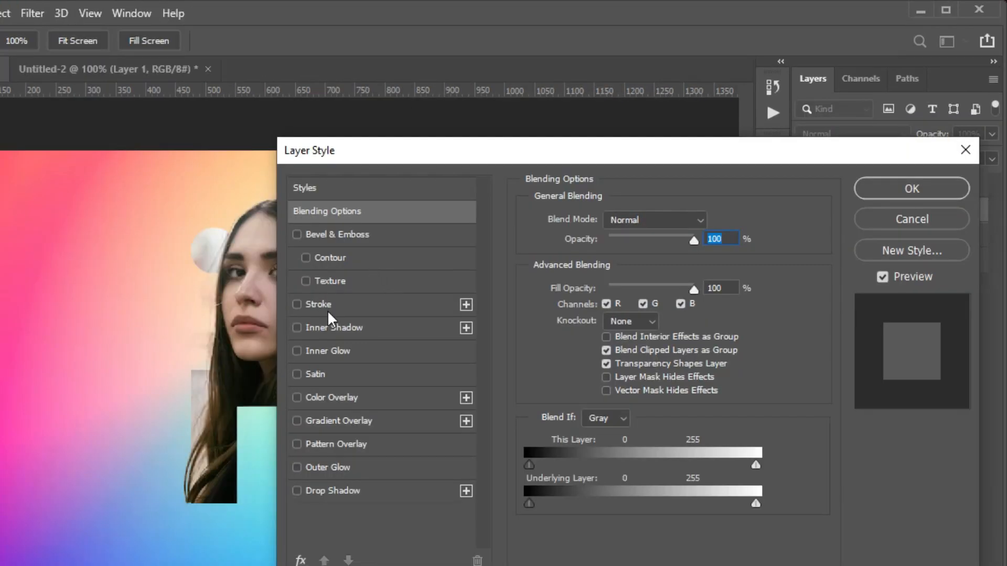
click(345, 298)
mouse_move(420, 160)
mouse_down()
mouse_move(604, 157)
mouse_move(569, 134)
mouse_move(490, 140)
mouse_move(552, 147)
mouse_move(538, 141)
mouse_up()
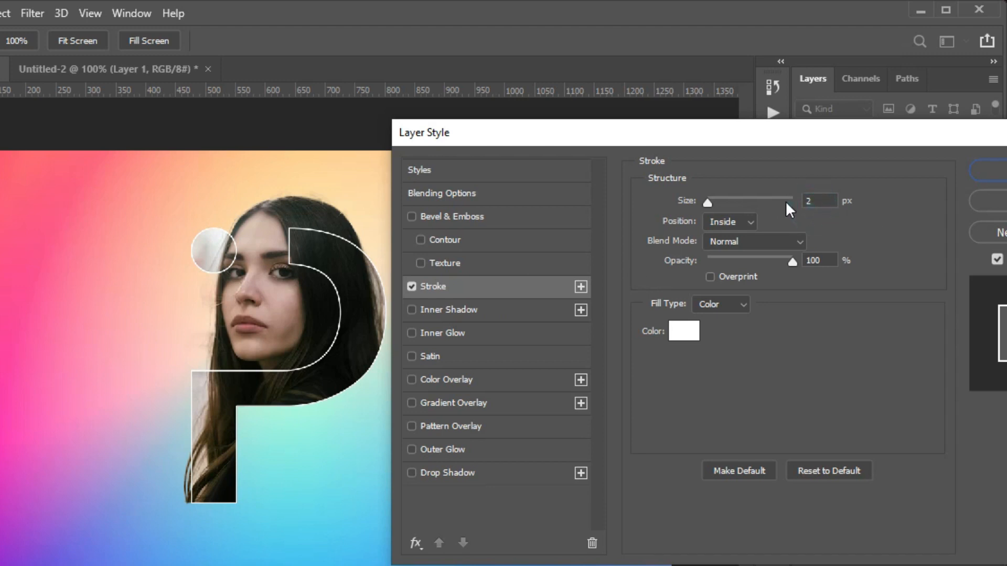
- Add a white Outer Glow to the letter p at 71% opacity, adjust its size, and apply the layer styles
click(446, 446)
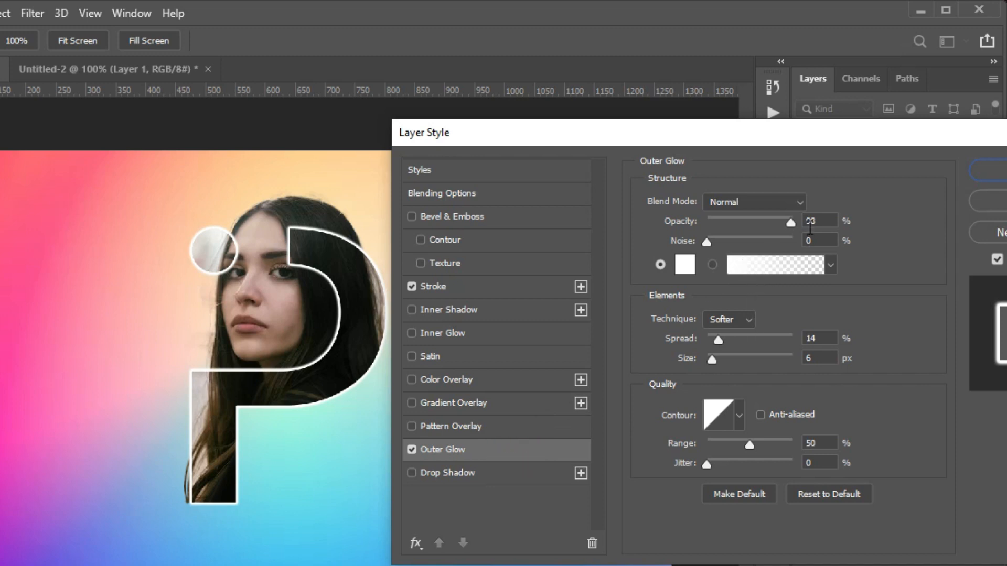
drag(791, 224, 766, 224)
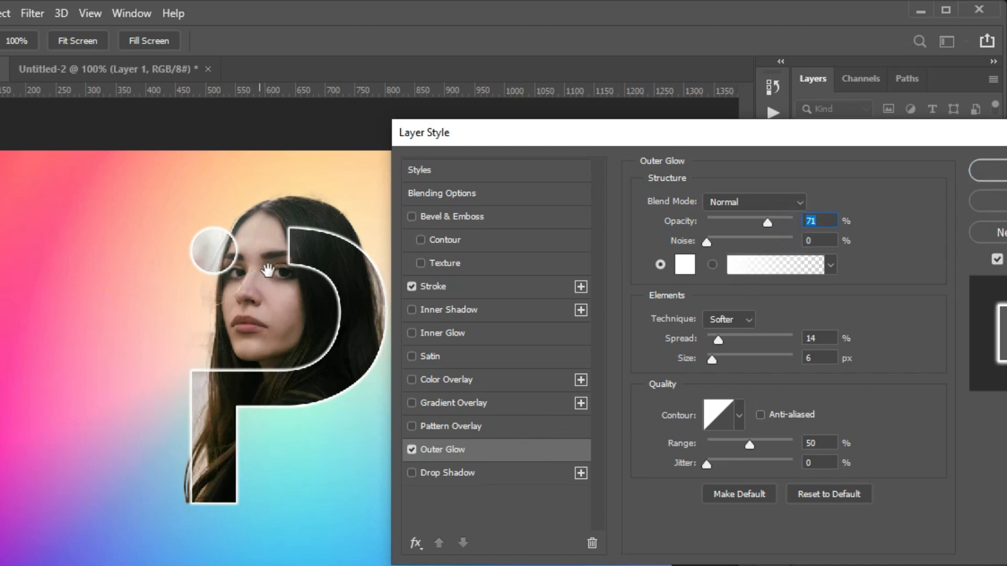
drag(712, 361, 726, 341)
click(711, 361)
drag(675, 139, 420, 148)
click(776, 180)
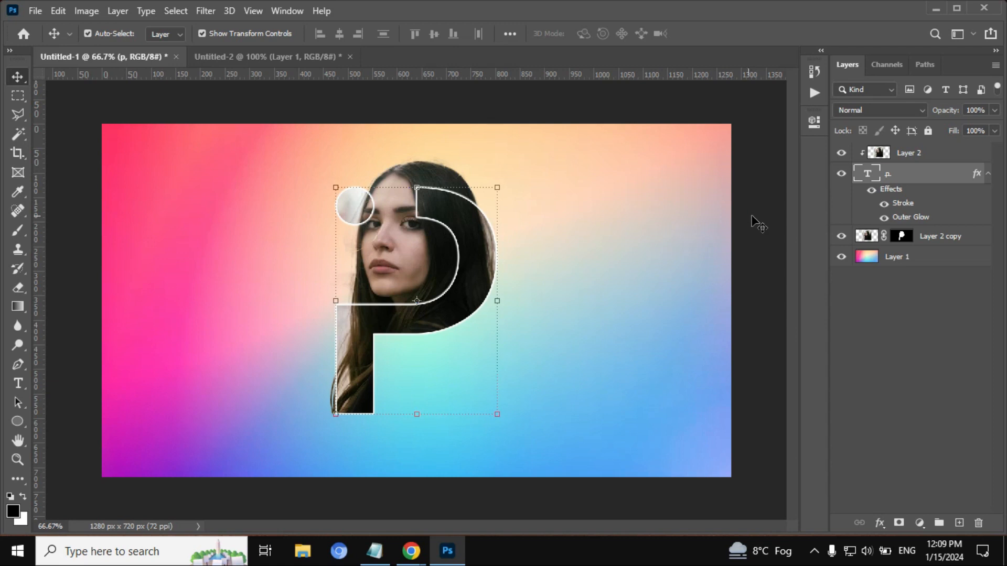
click(752, 216)
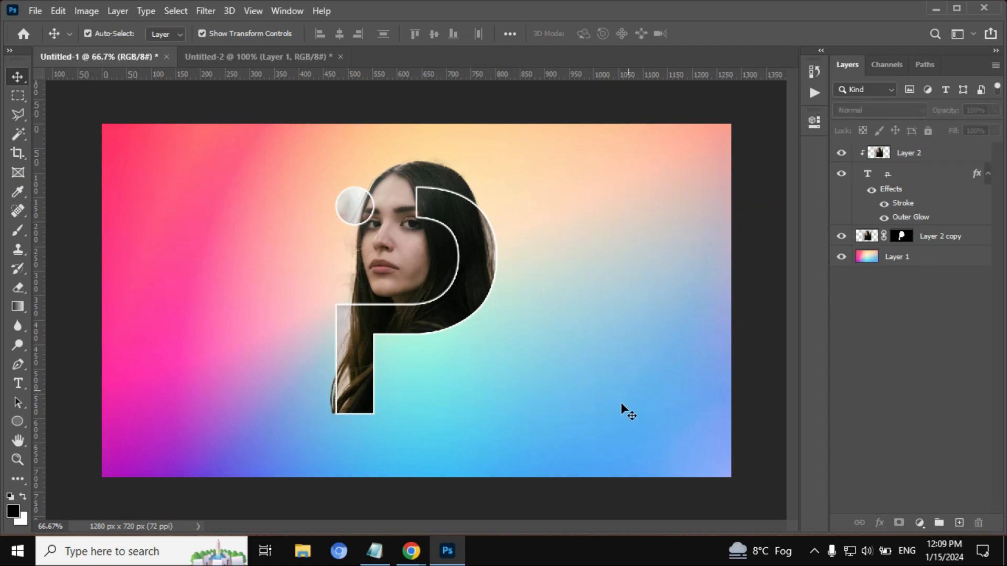